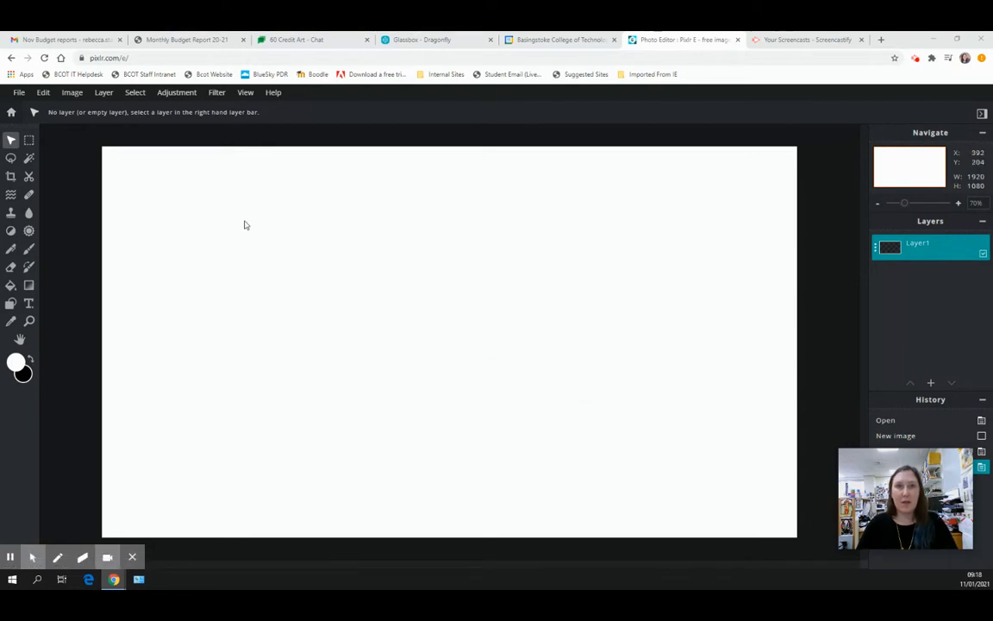
Step: Open the orange poppies photo titled "California blooming" from the stock search, pre-resized to Full HD at 1920 x 1281
left_click(18, 95)
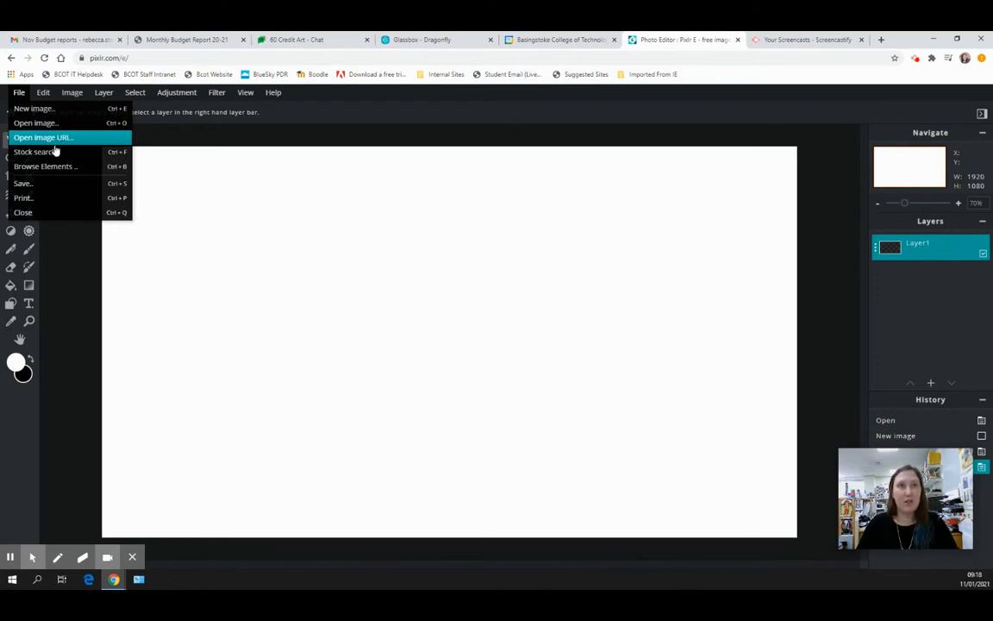
left_click(55, 152)
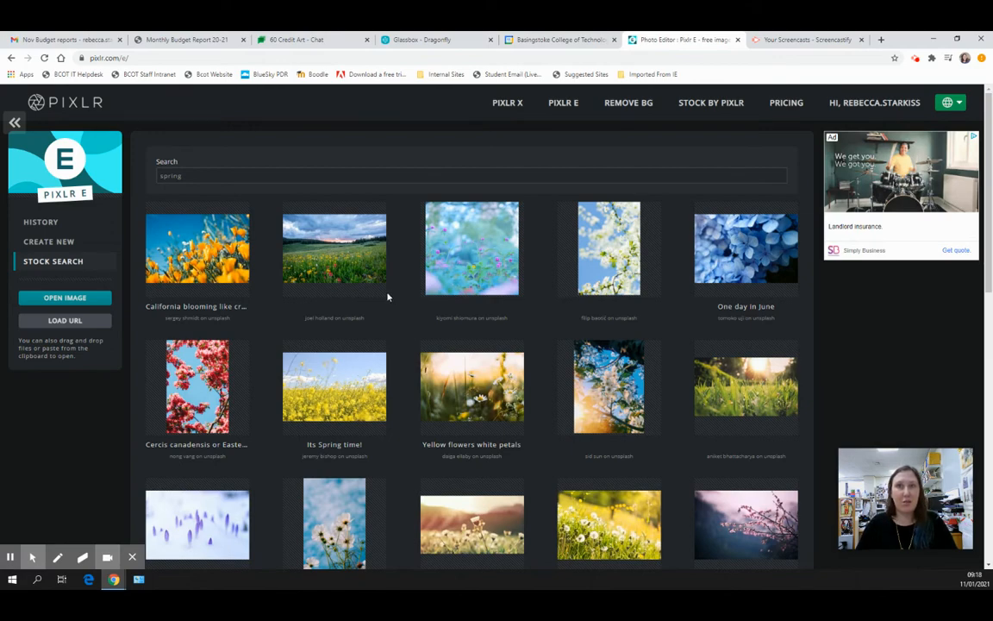
left_click(191, 272)
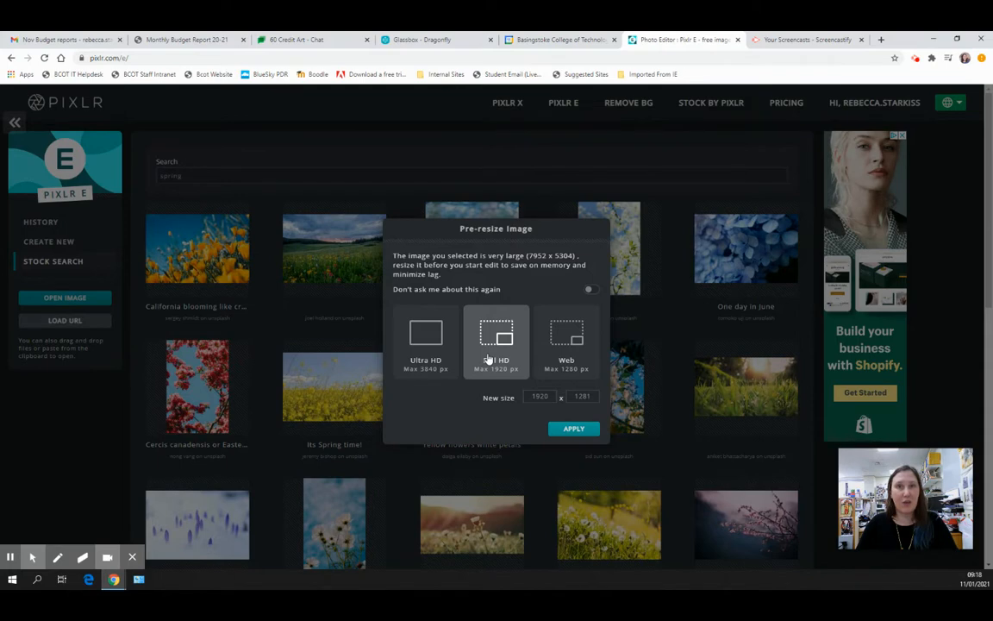
left_click(568, 431)
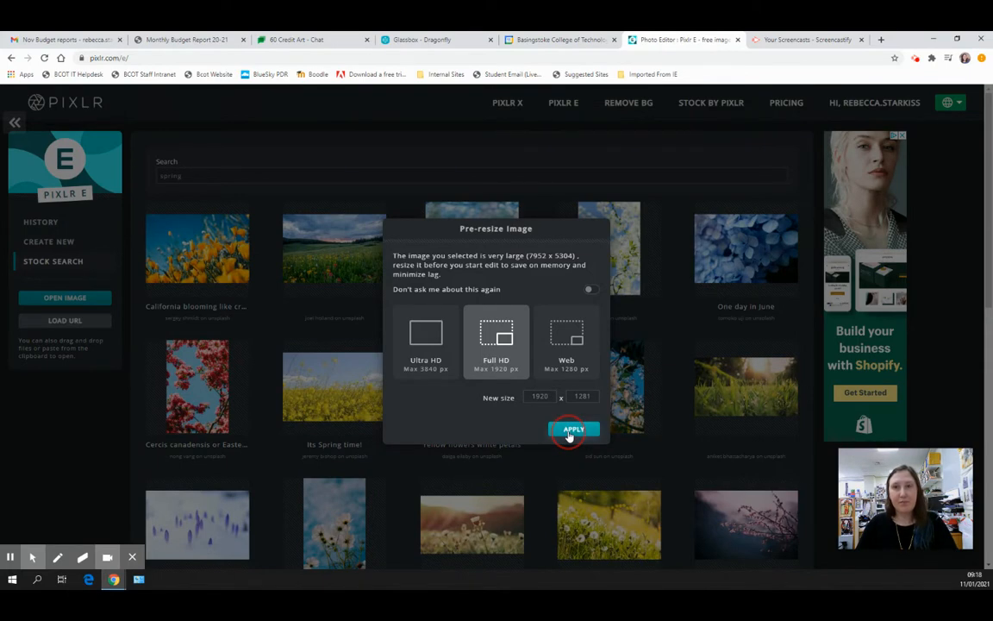
left_click(570, 432)
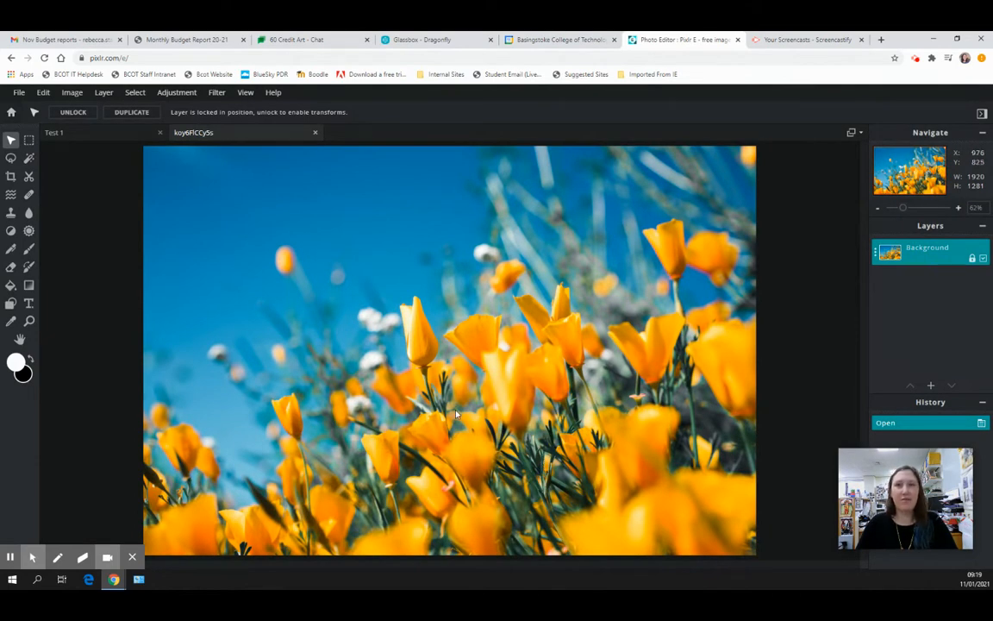
Step: Activate the Wand selection tool for the poppy photo and dismiss the advertisement banner
scroll(454, 419, "down", 2)
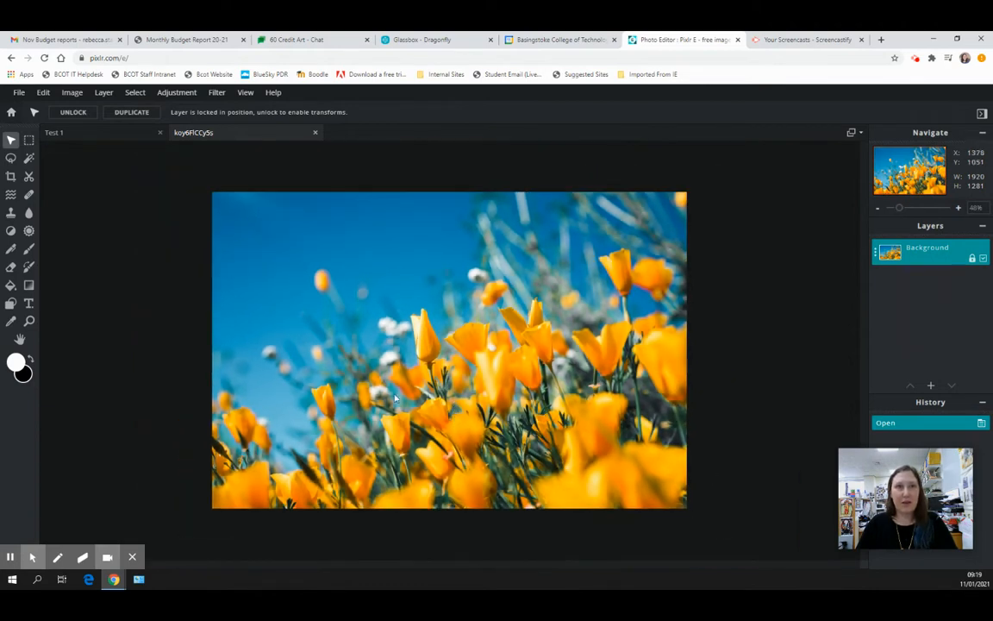
left_click(29, 159)
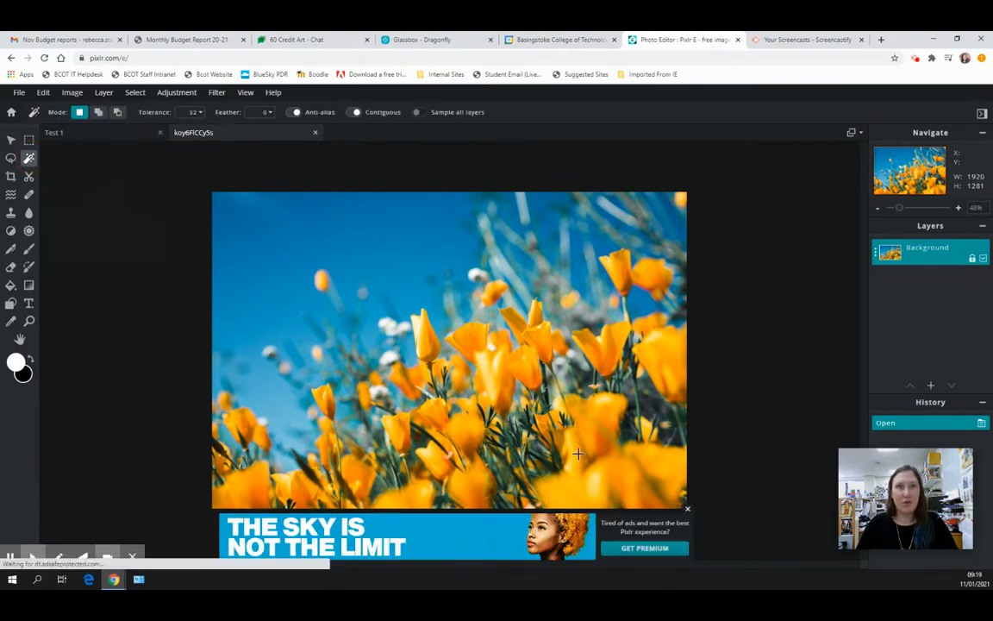
left_click(687, 508)
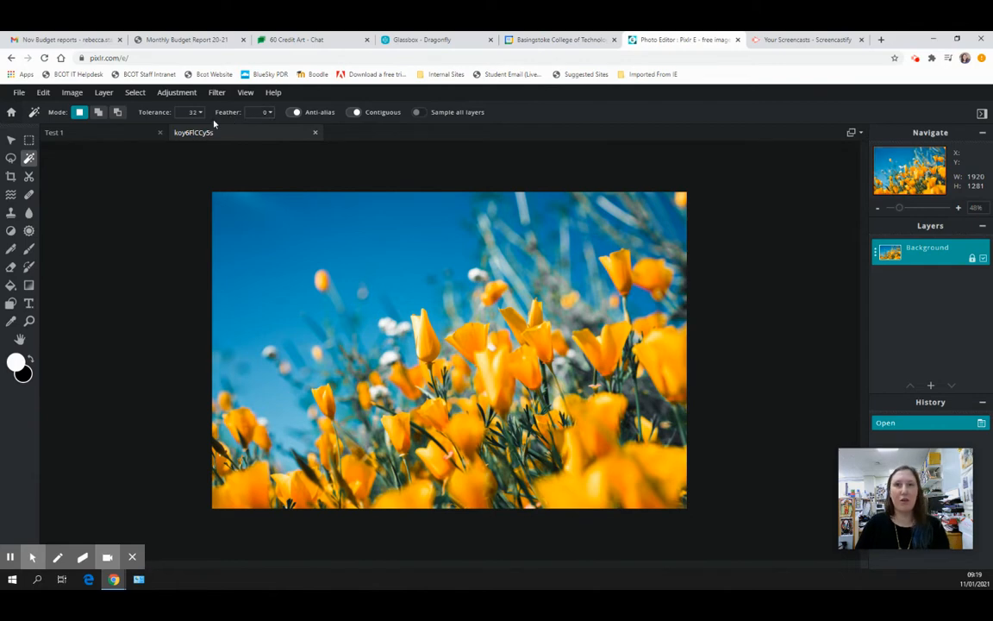
Step: Try deleting the blue sky picked with the Wand at tolerance 32, then undo the deletion and clear the selection
left_click(384, 244)
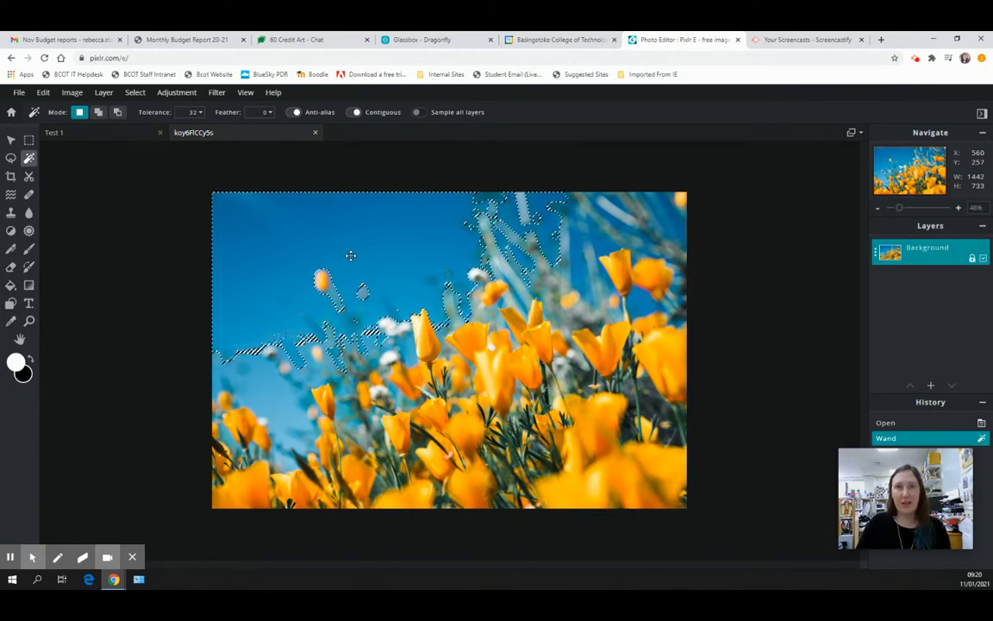
key("Delete")
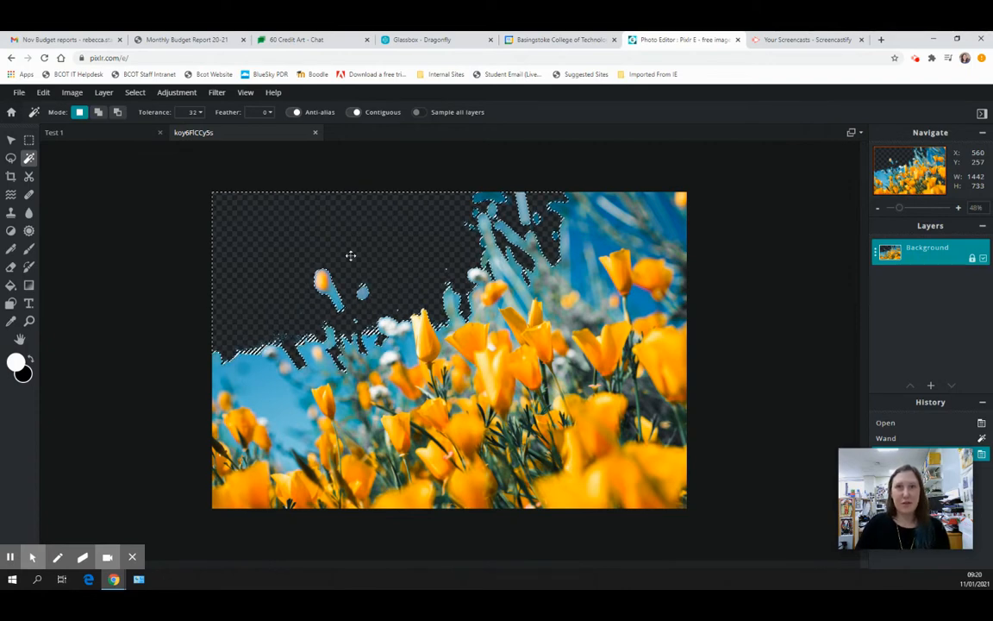
key("ctrl+z")
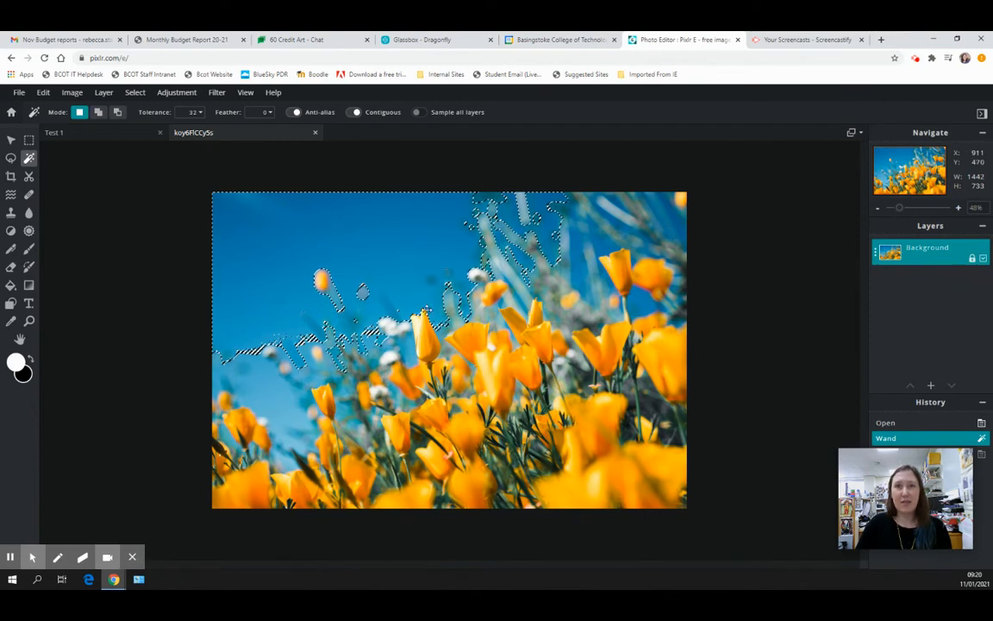
left_click(170, 261)
Step: Try deleting the blue sky picked with the Wand at tolerance 95, then undo the deletion
left_click(200, 113)
left_click_drag(128, 133, 148, 131)
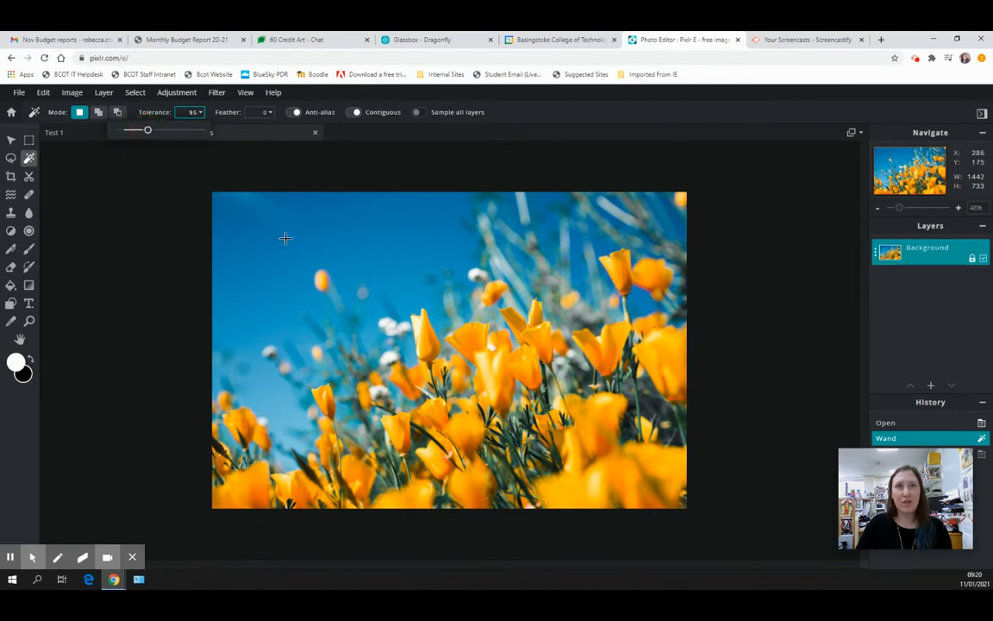
left_click(374, 245)
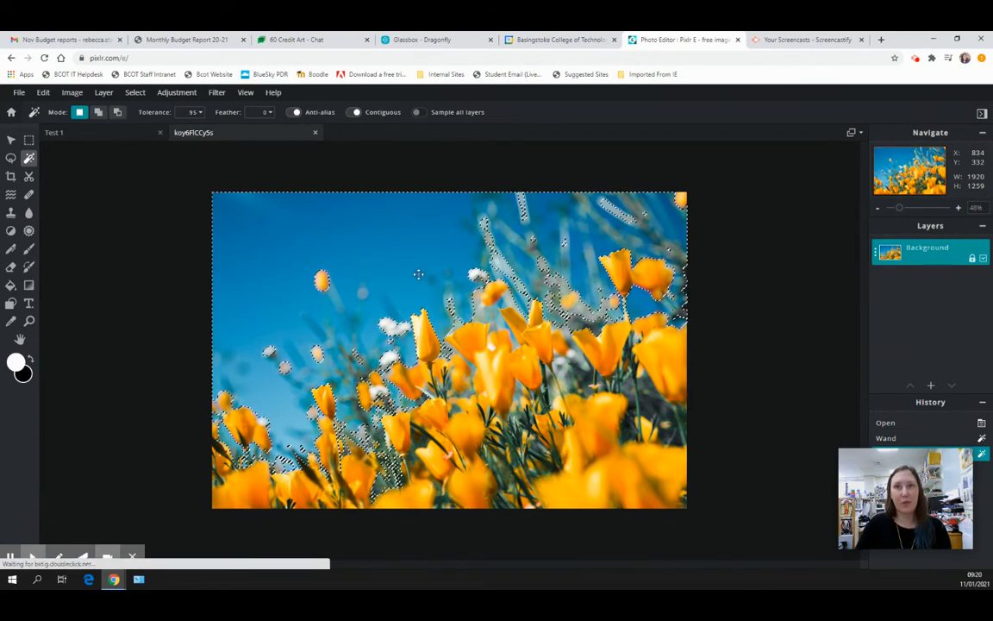
key("Delete")
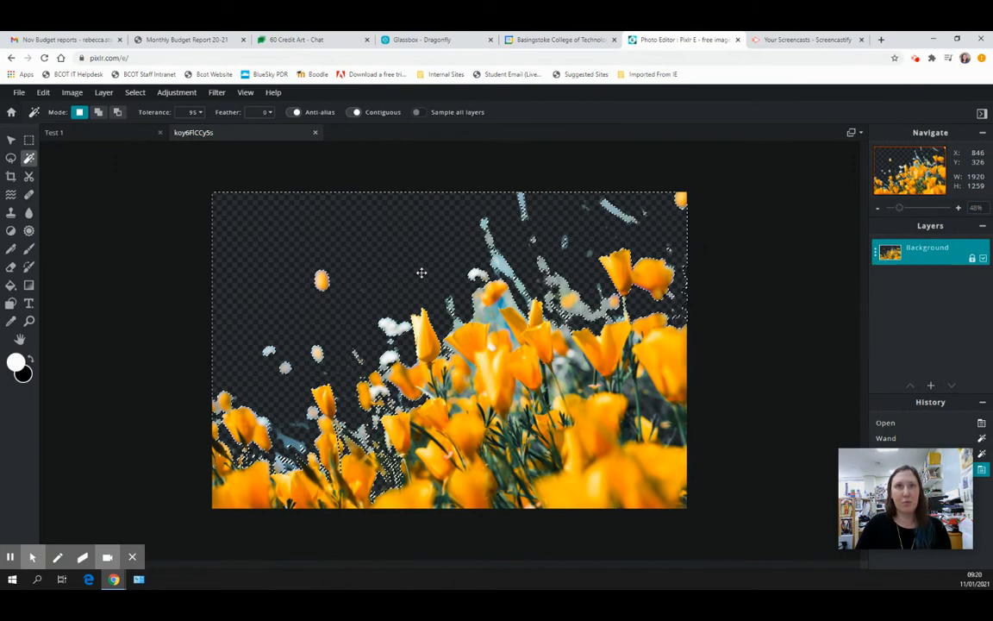
key("ctrl")
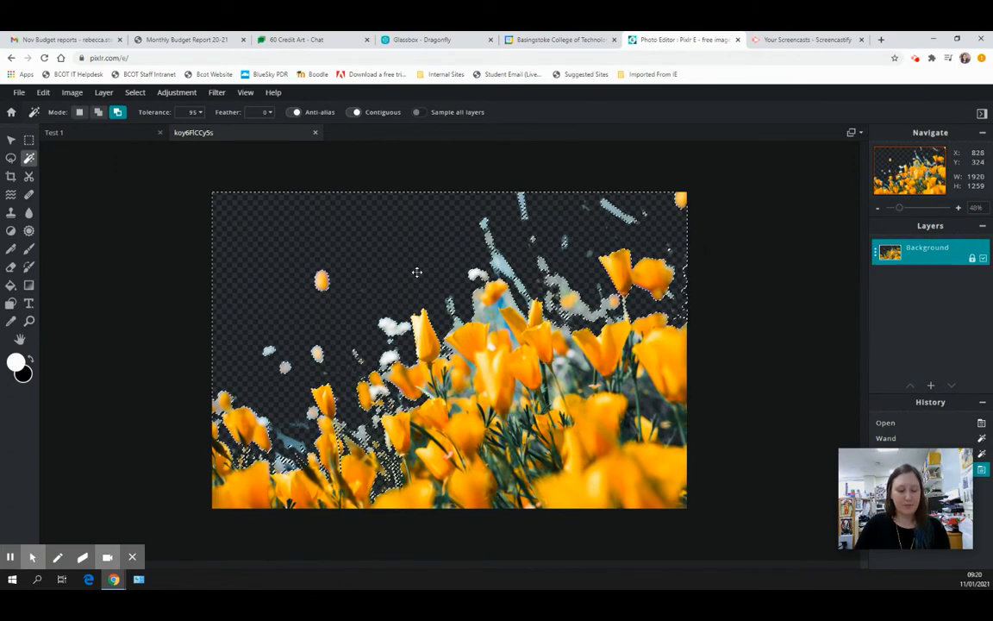
key("ctrl+z")
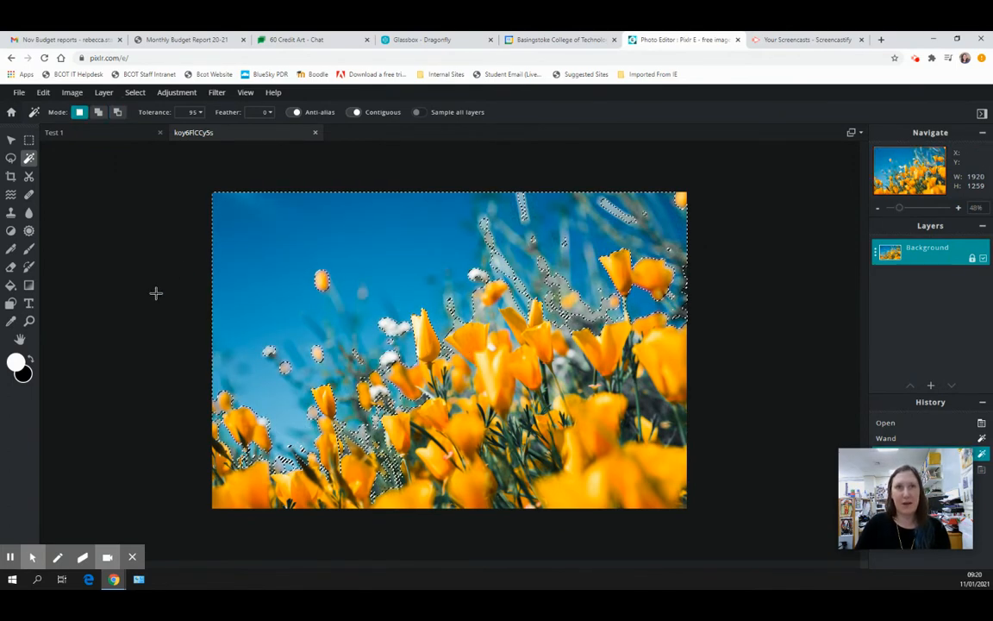
Step: Set the Wand tolerance to 32, reselect the blue sky without feathering and clear the selection
left_click(200, 112)
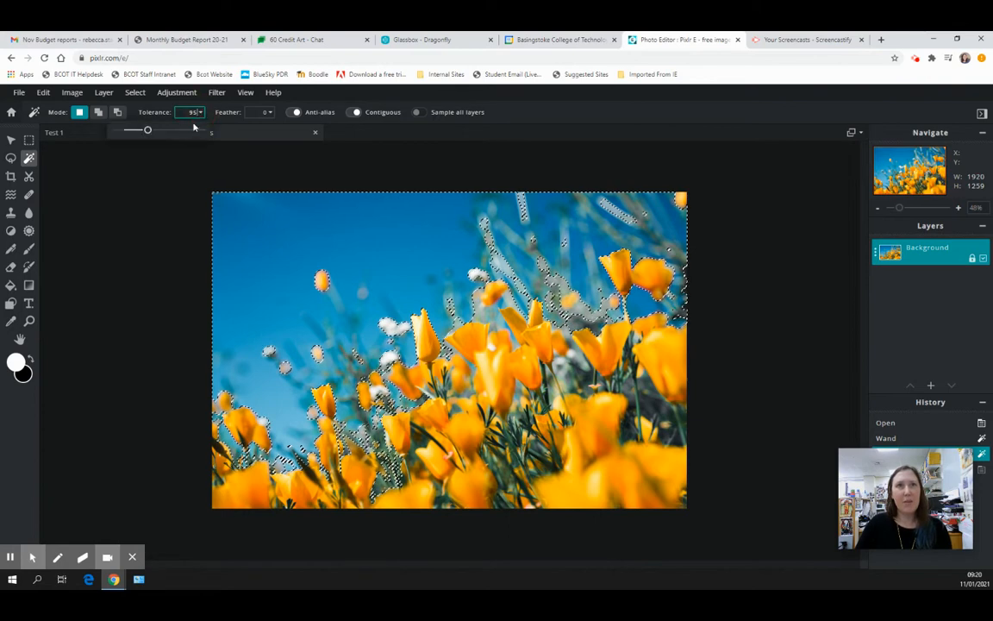
left_click_drag(148, 130, 127, 134)
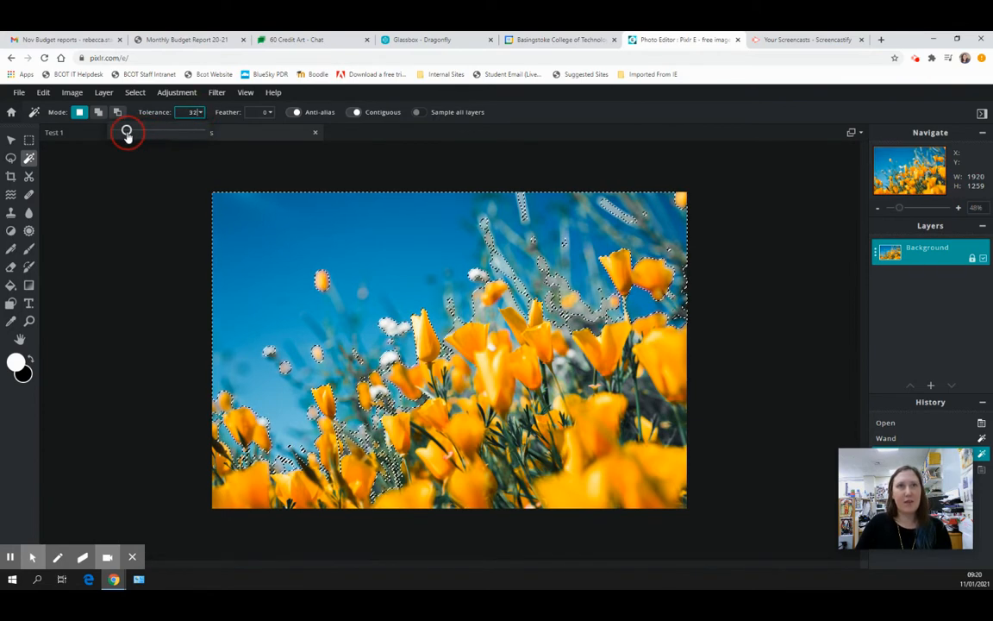
left_click(147, 183)
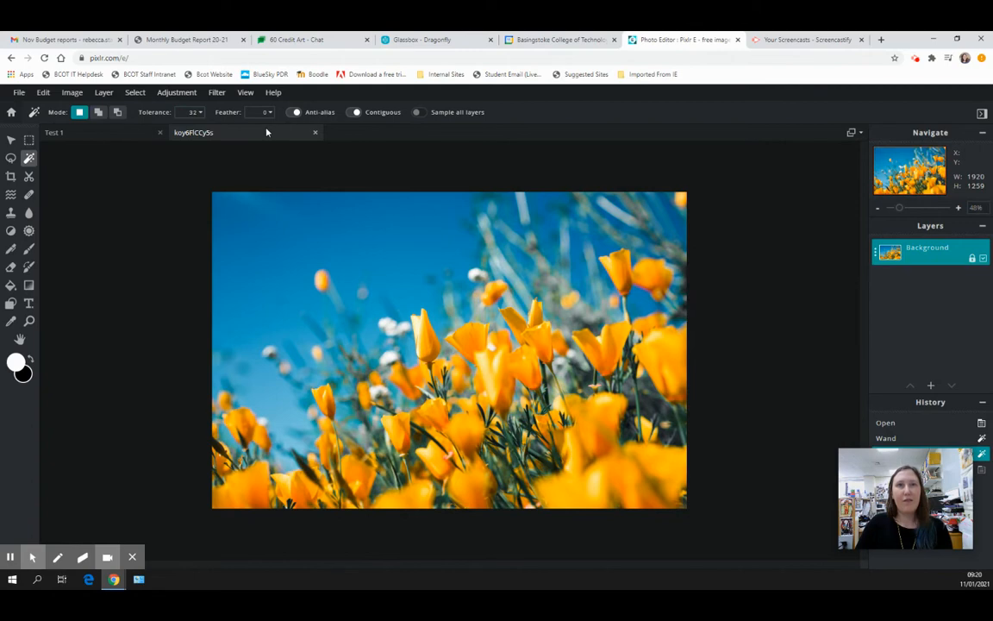
left_click(270, 251)
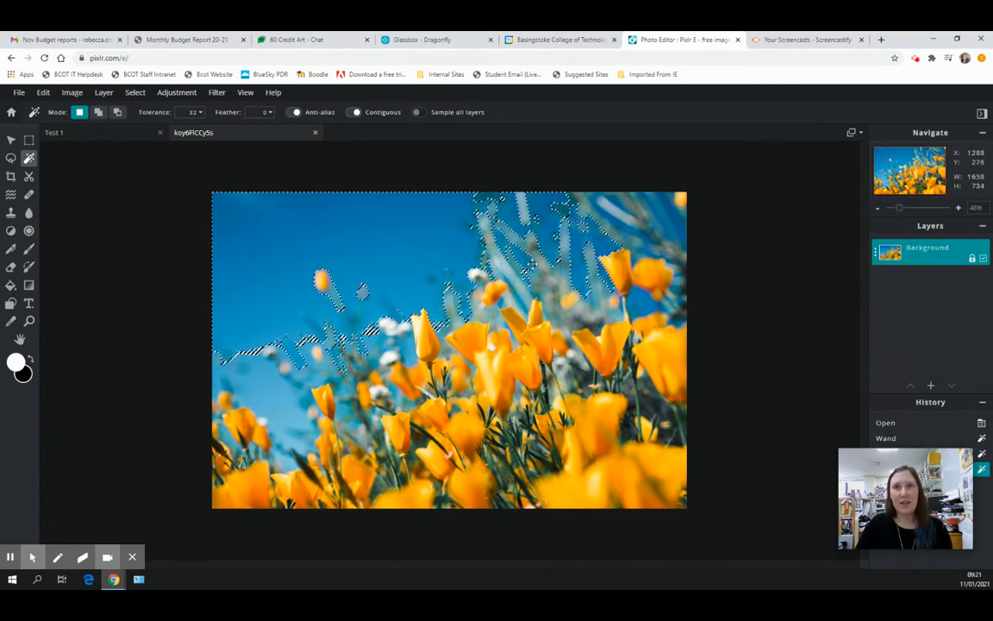
left_click(163, 259)
Step: Set the Wand feather to 44, select the blue sky and clear the selection
left_click(268, 111)
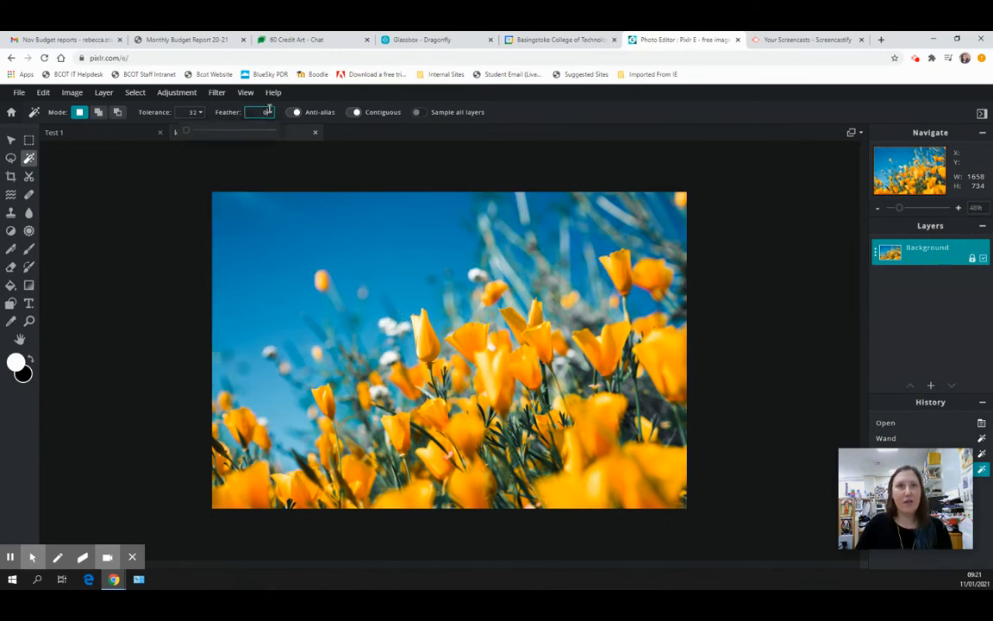
left_click_drag(185, 130, 223, 130)
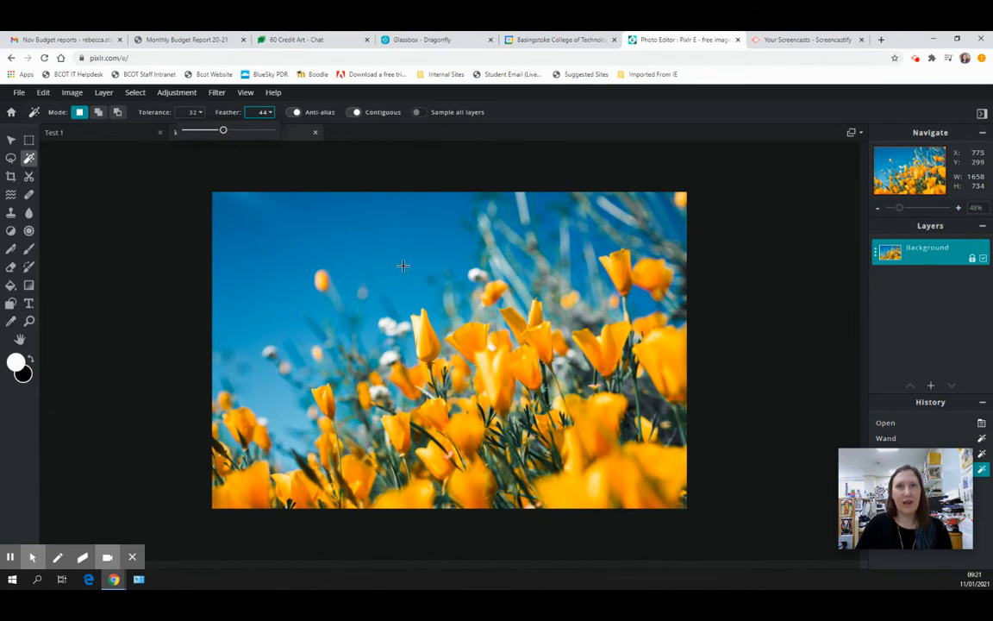
left_click(402, 266)
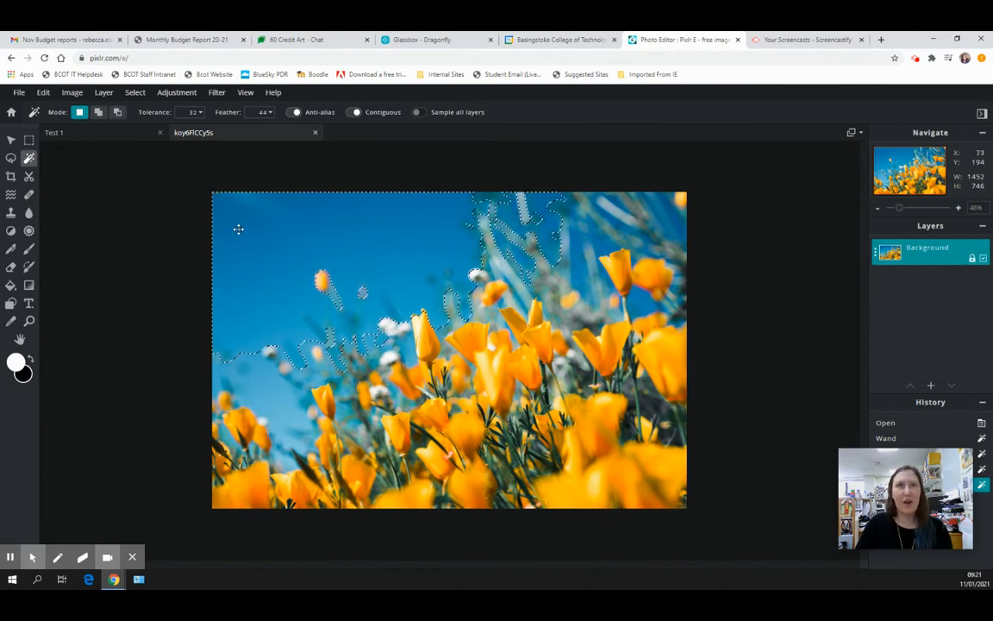
left_click(178, 215)
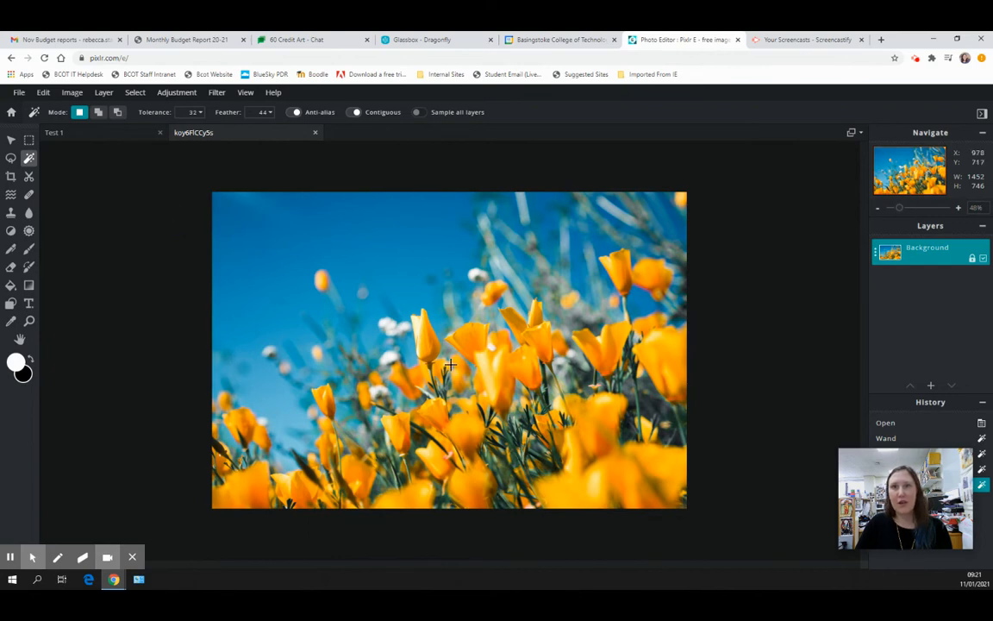
Step: Select the upright poppy bud near the image centre with the Wand at feather 44, and reselect it at feather 6
left_click(429, 340)
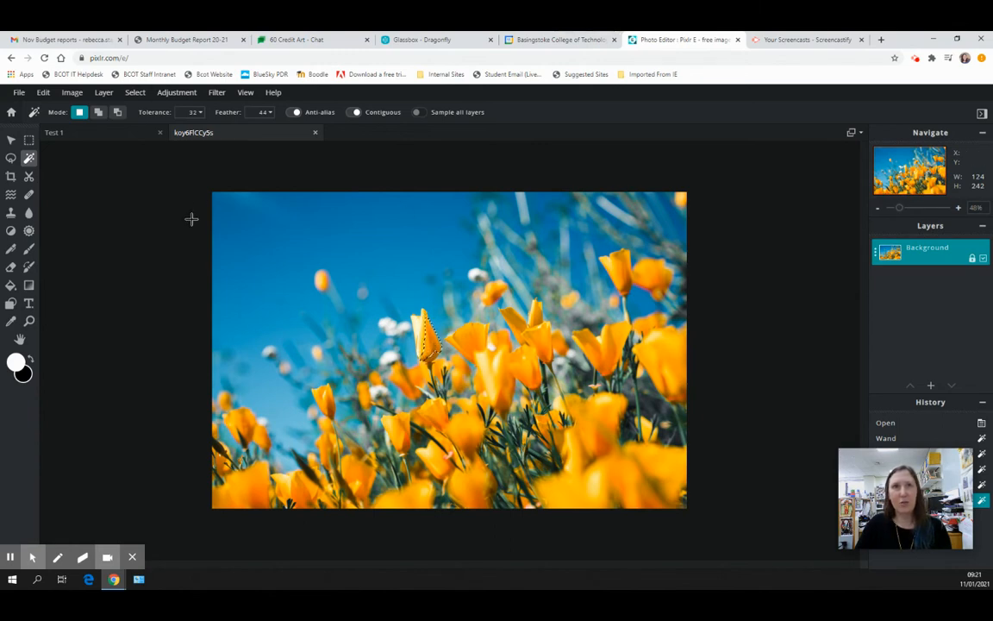
left_click(260, 112)
left_click_drag(223, 135, 188, 132)
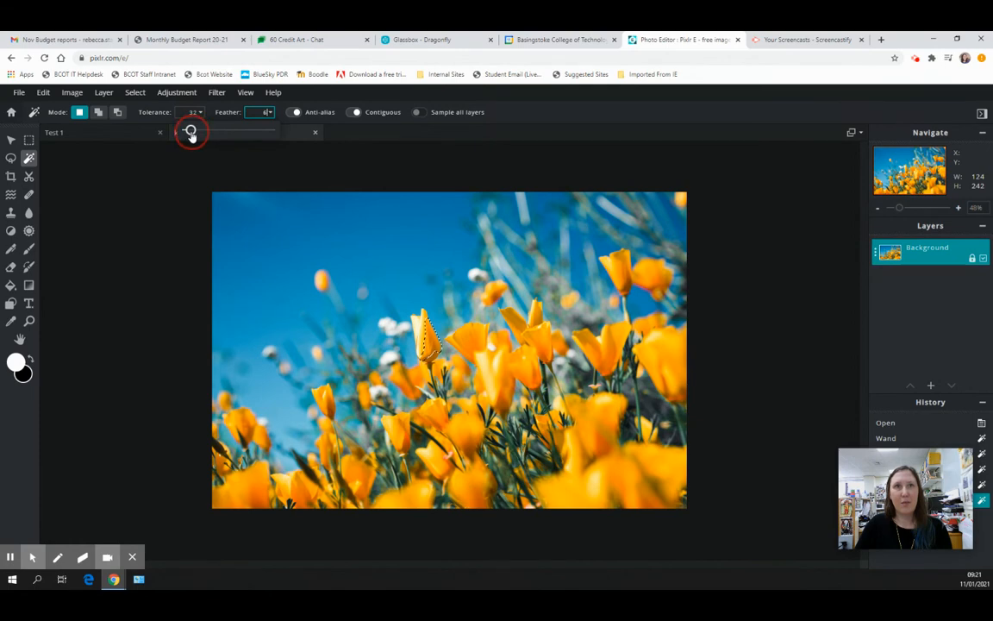
left_click(429, 340)
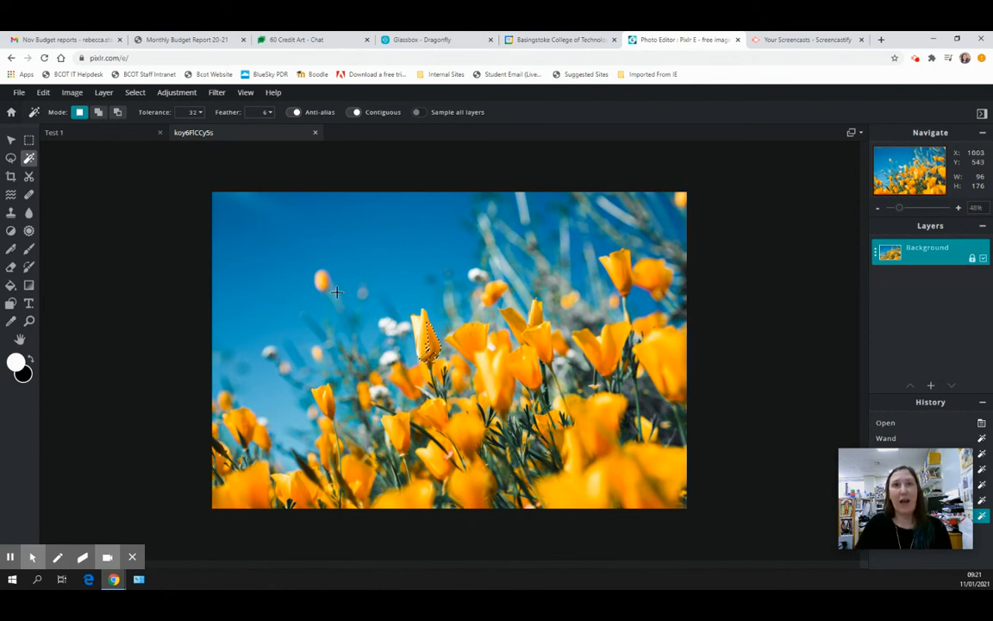
Step: Set the Wand feather to 23 and clear the selection on the poppy bud
left_click(267, 112)
left_click_drag(190, 131, 204, 132)
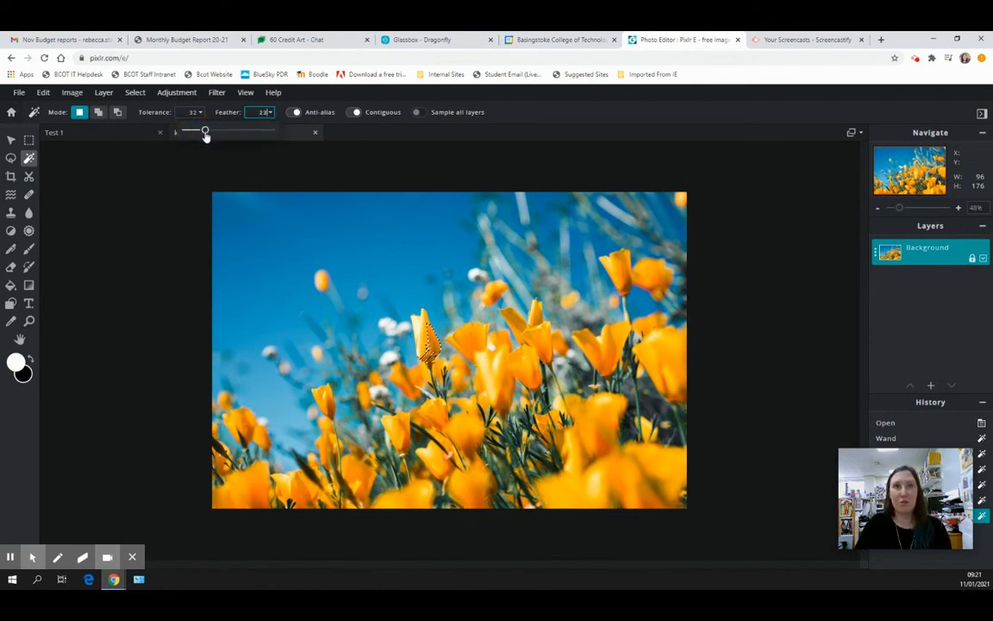
left_click(179, 262)
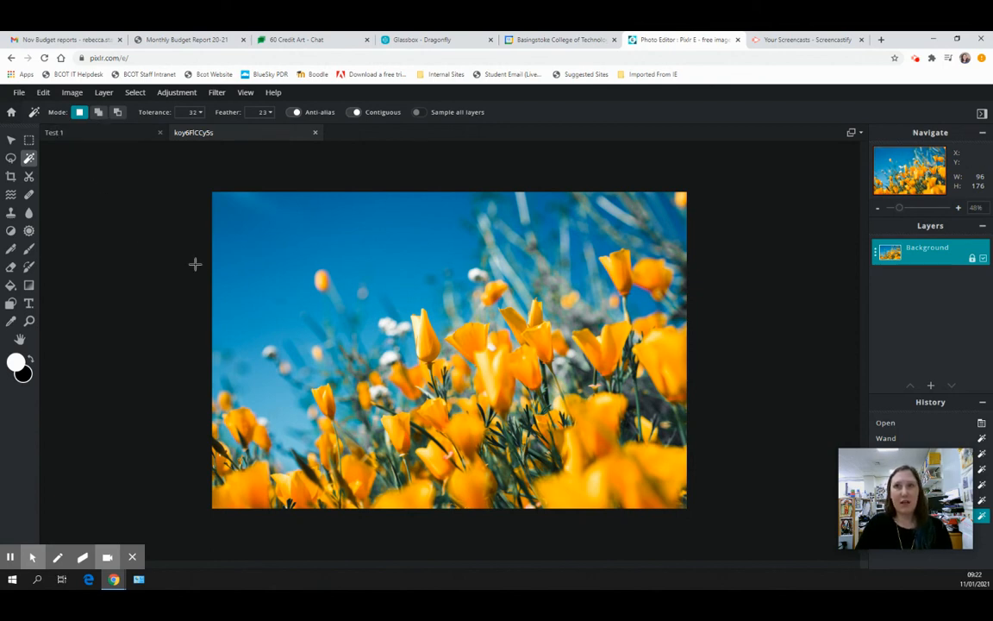
left_click(915, 58)
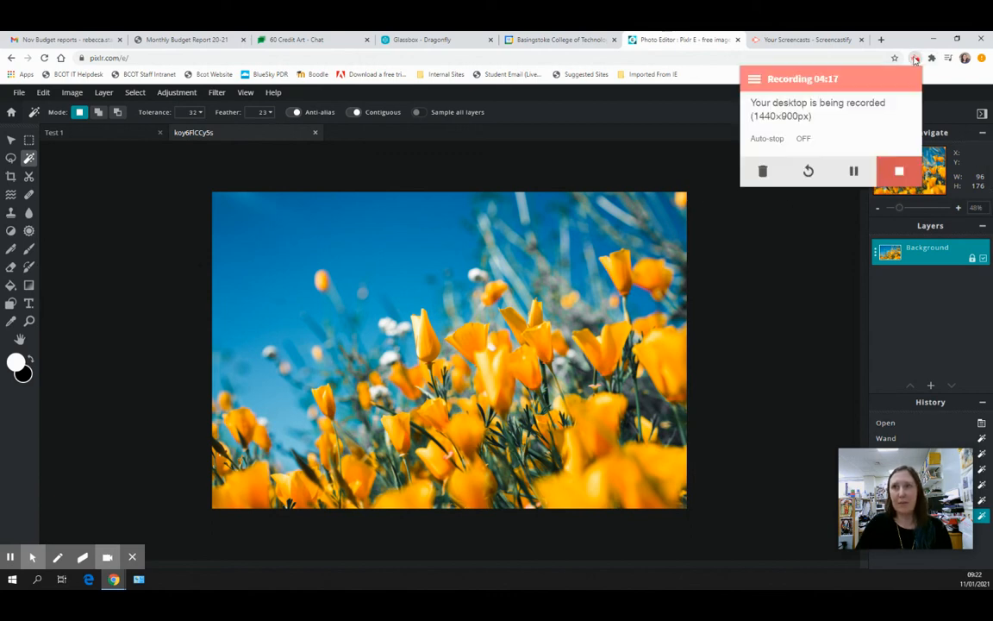